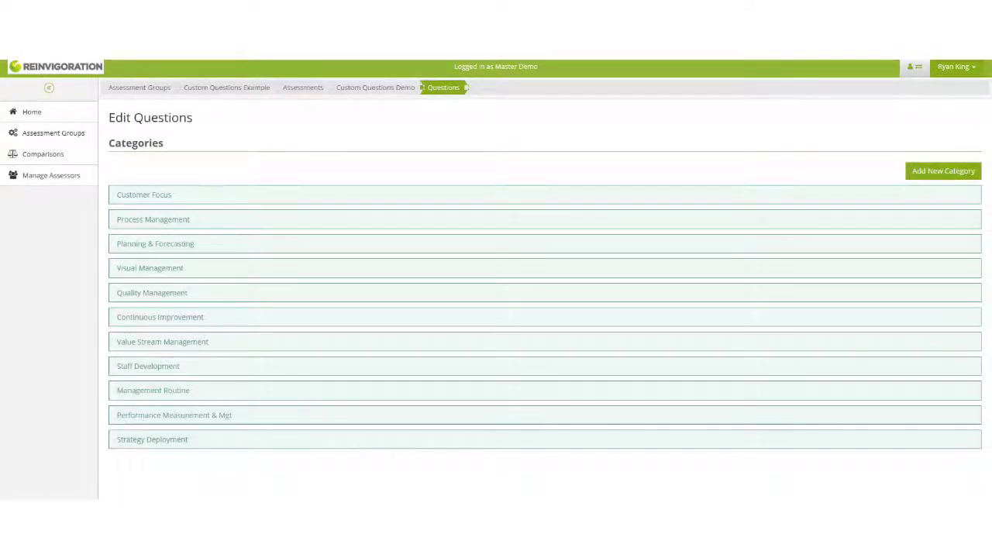
- Expand and collapse Customer Focus, Visual Management and Value Stream Management to review their questions
click(213, 200)
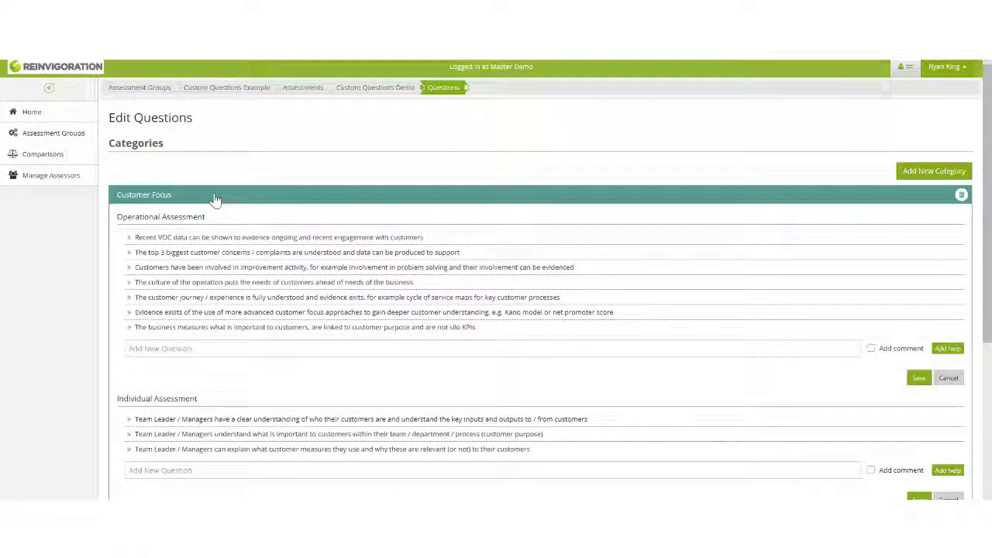
click(215, 197)
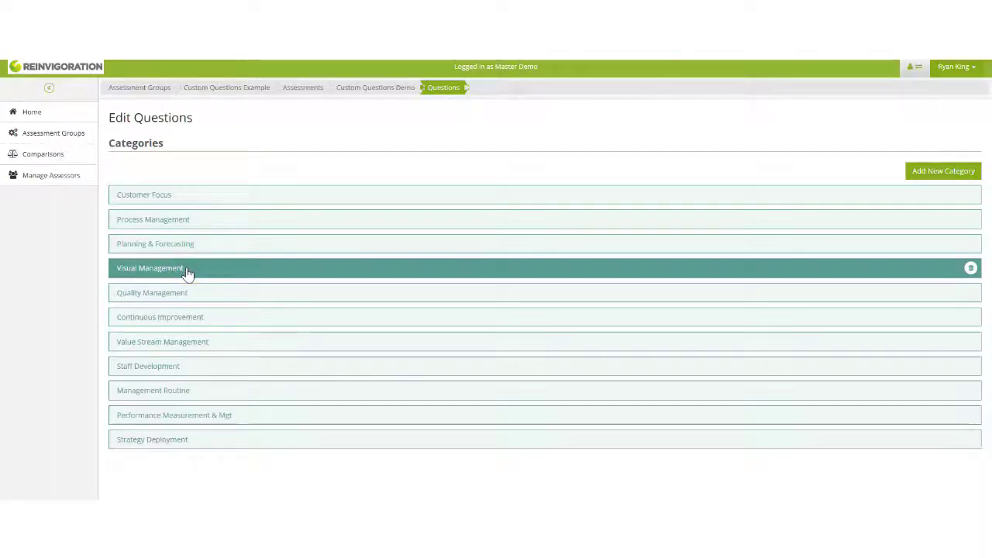
click(186, 273)
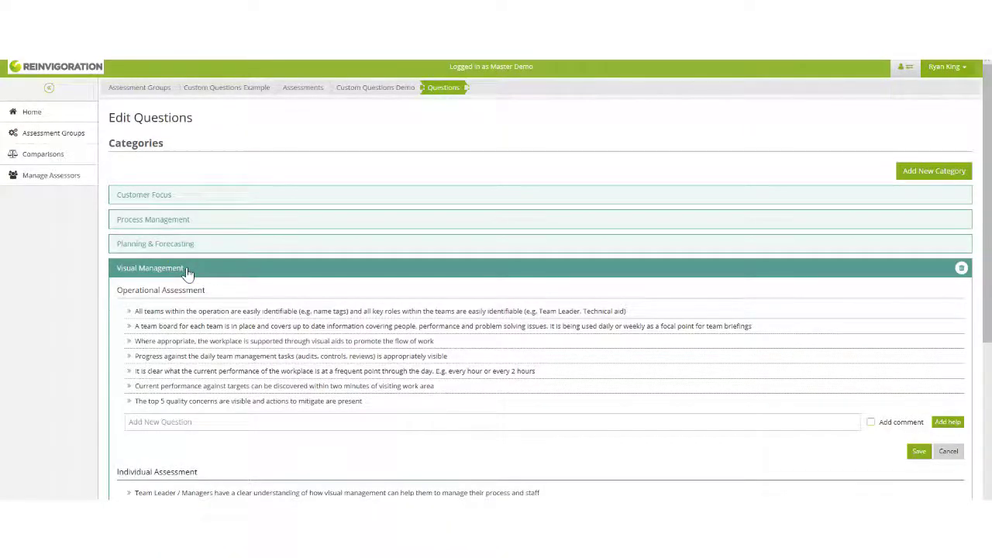
click(187, 273)
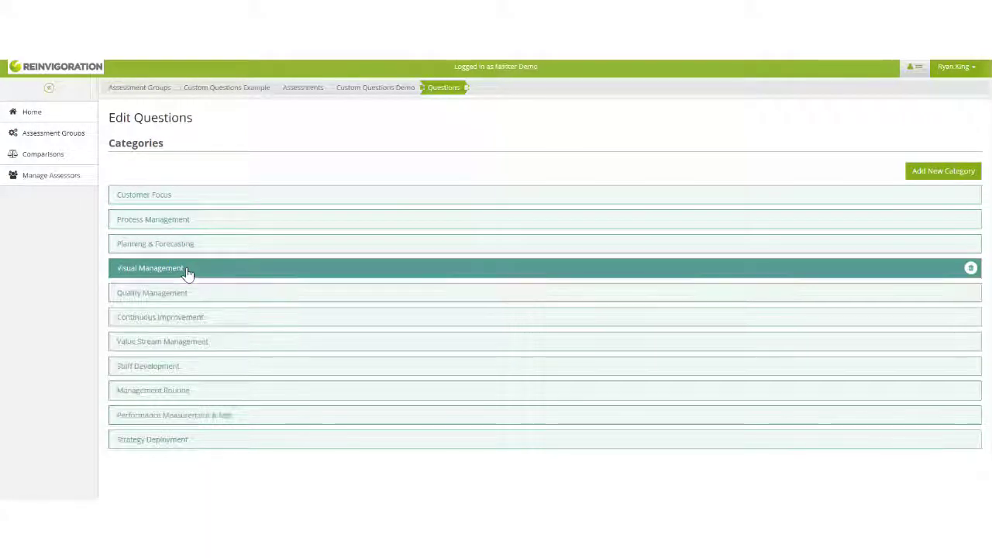
click(174, 344)
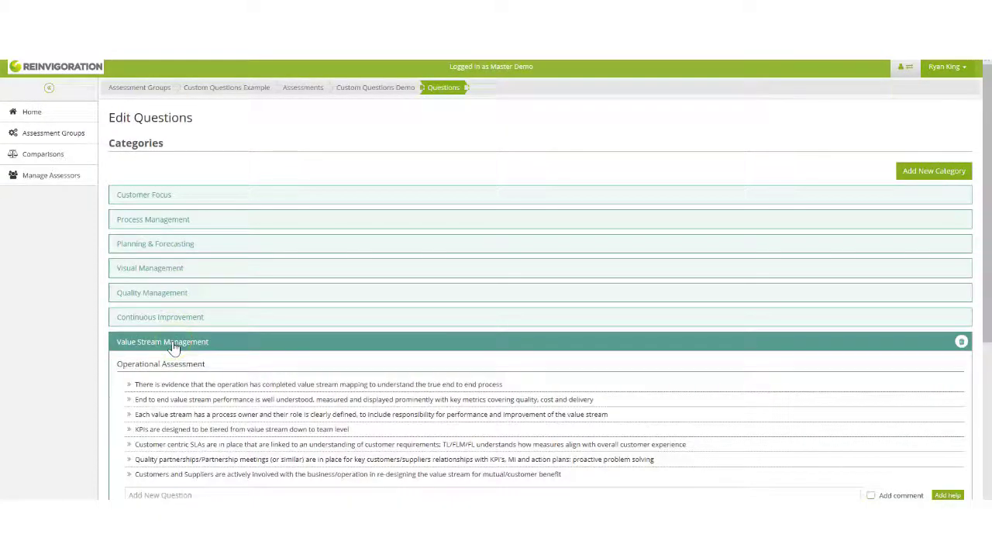
click(175, 344)
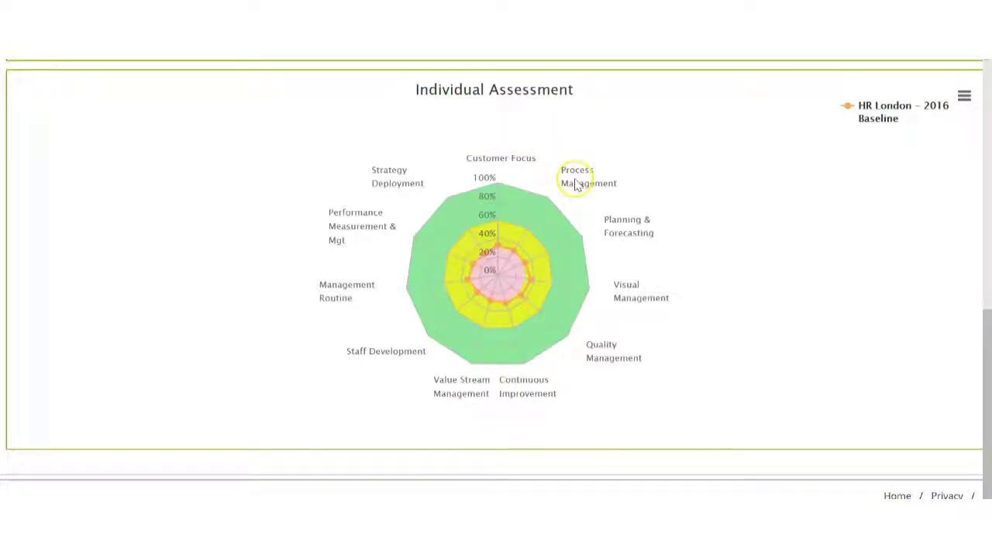
mouse_move(473, 263)
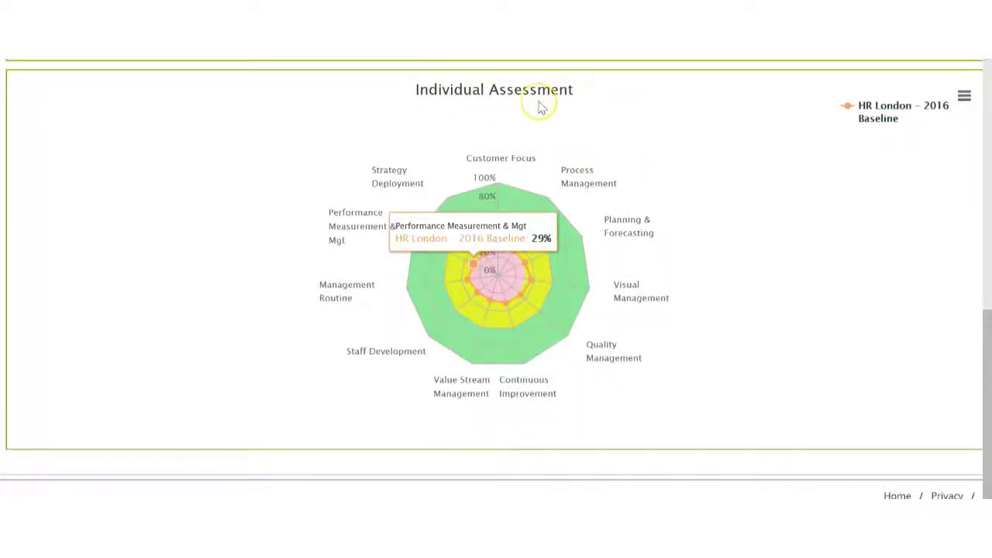
- Expand Staff Development to review its questions, then show the Assessment Groups list
scroll(540, 107, up, 2)
scroll(541, 107, up, 2)
scroll(541, 106, up, 2)
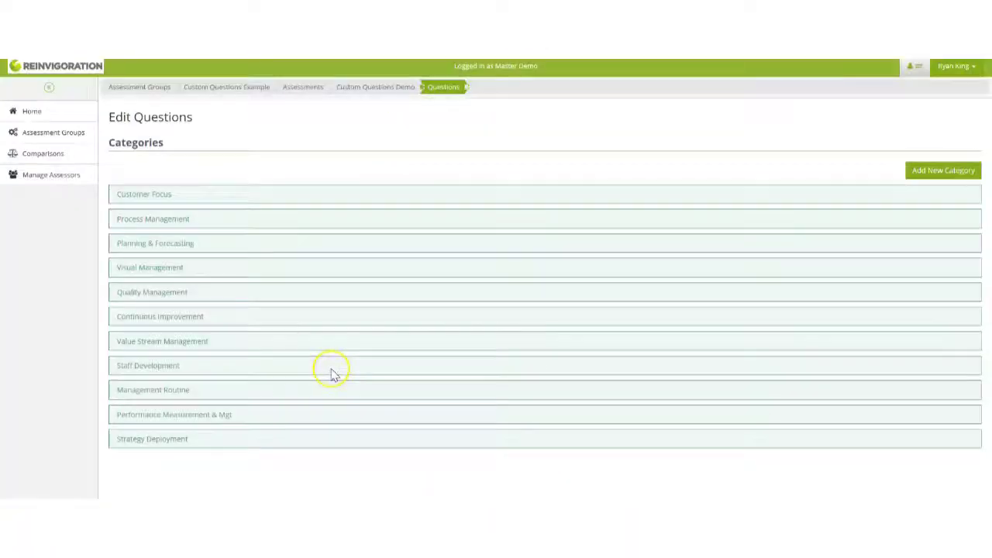
click(332, 368)
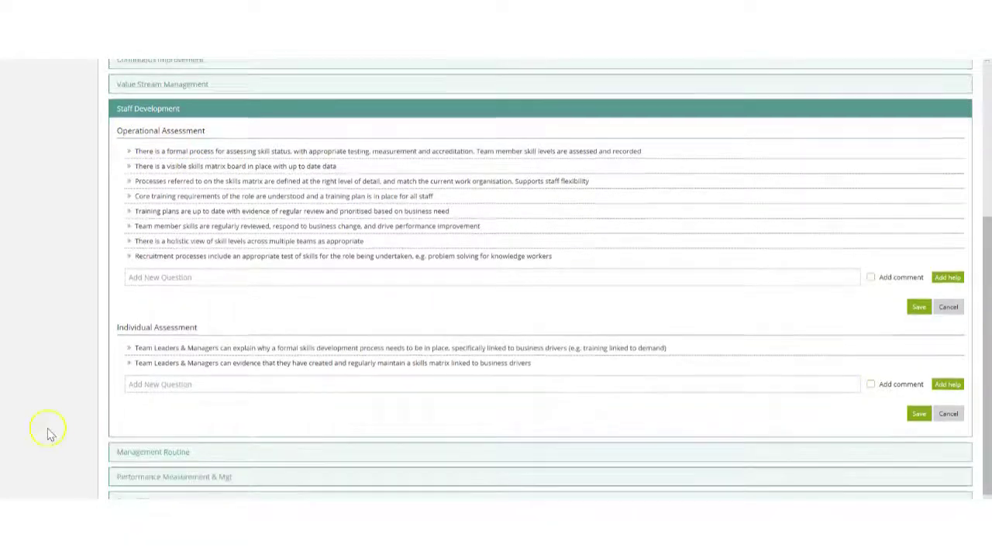
scroll(49, 434, up, 3)
click(53, 132)
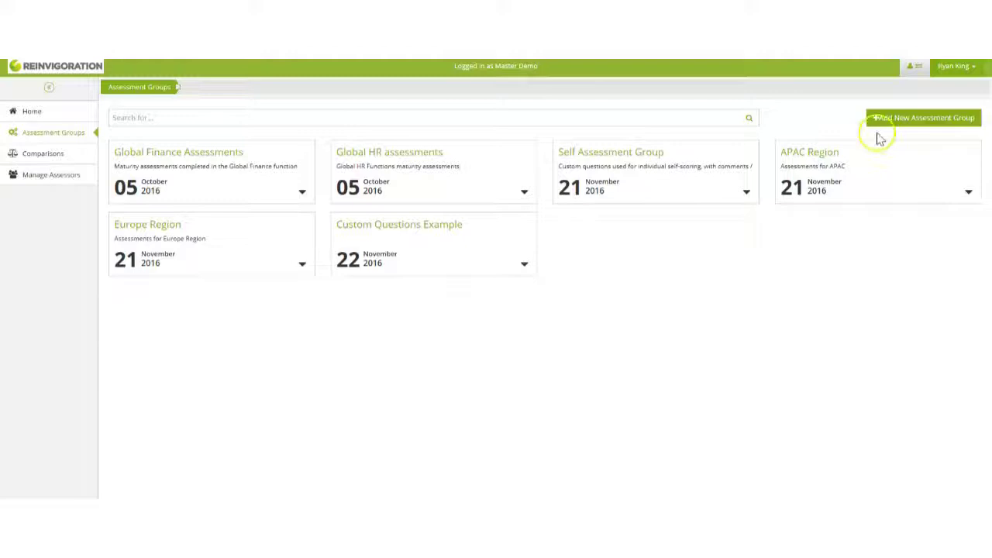
- Create an assessment group named '2016' for the Marketing and Sales department
click(895, 120)
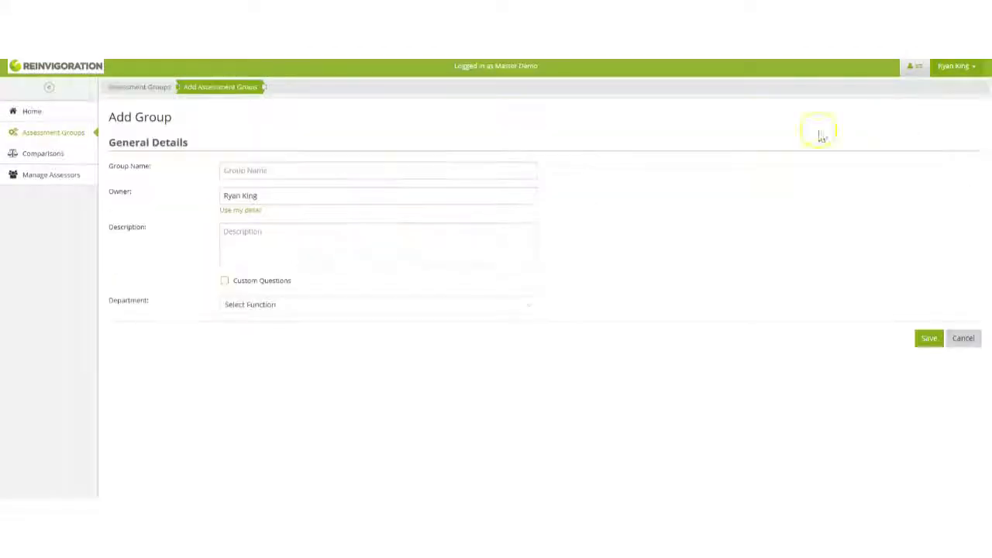
click(359, 171)
text(2016)
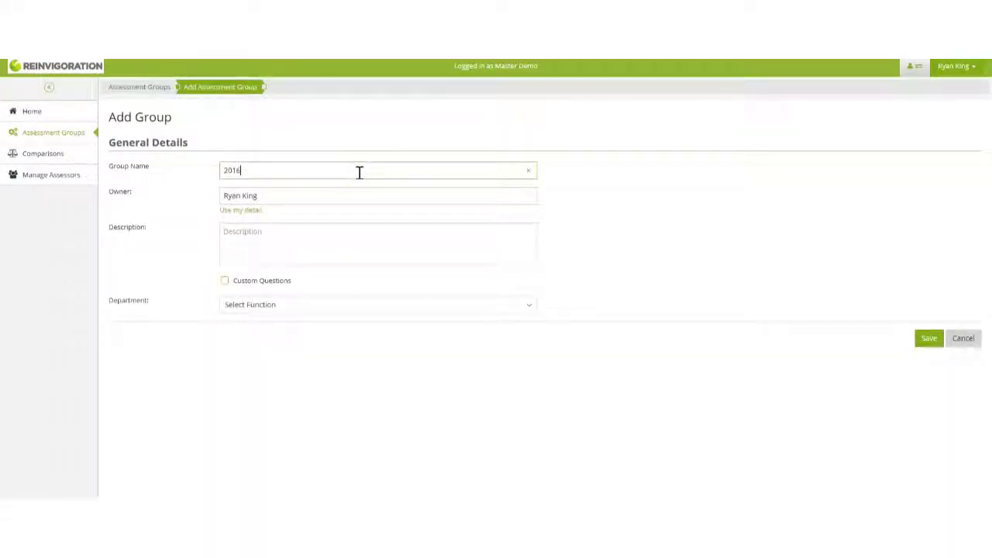
click(365, 310)
click(355, 315)
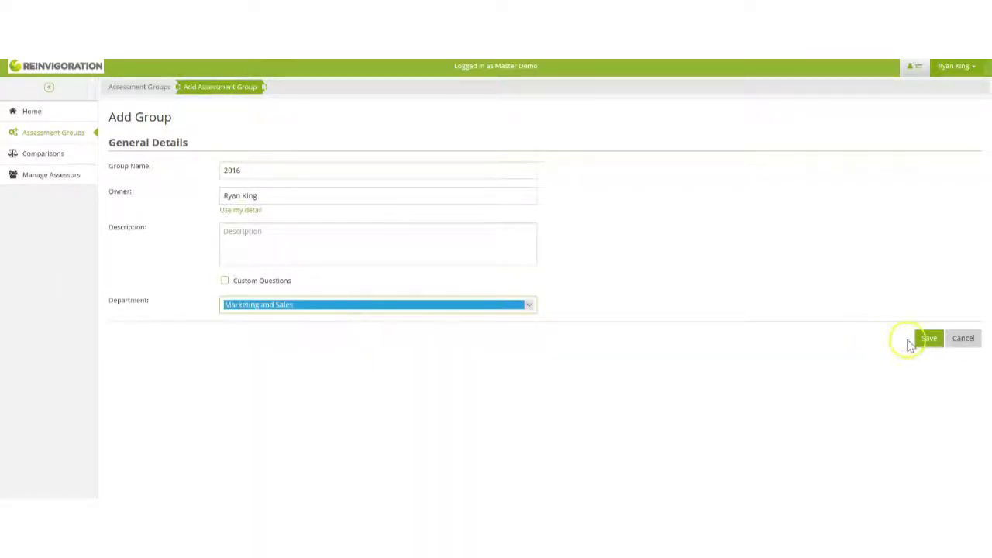
click(926, 340)
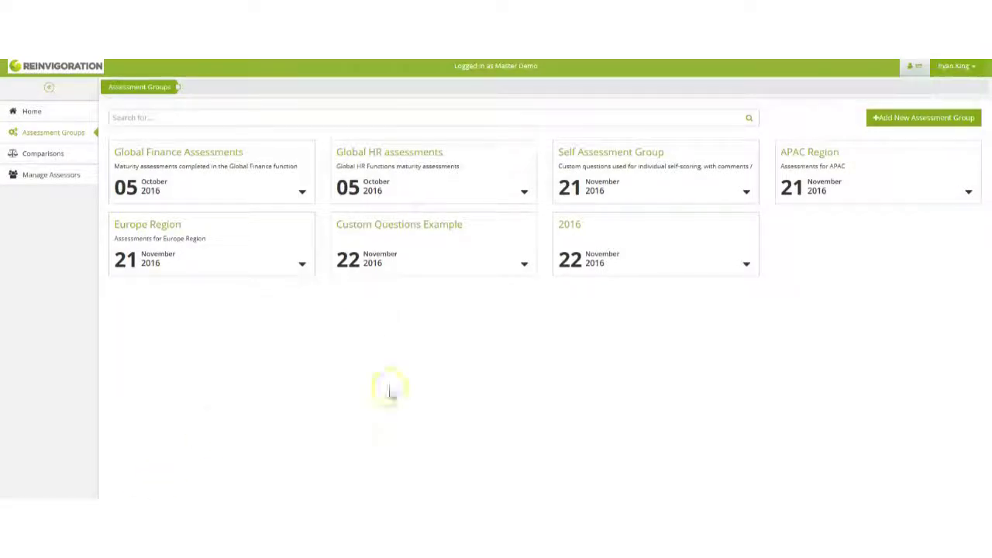
click(438, 190)
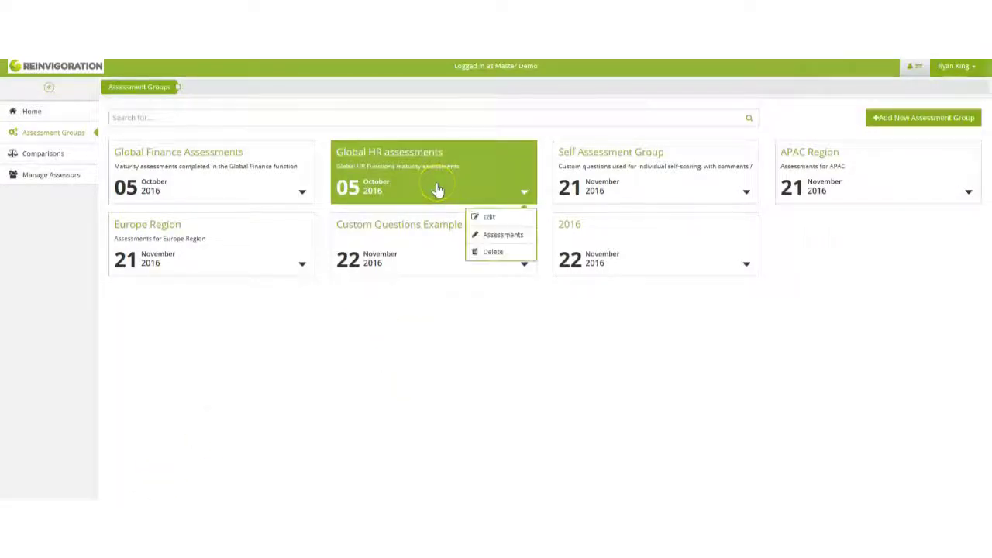
- Show the HR London – 2016 Baseline structure chart, pan across its departments, and open Singapore Assessments
click(496, 235)
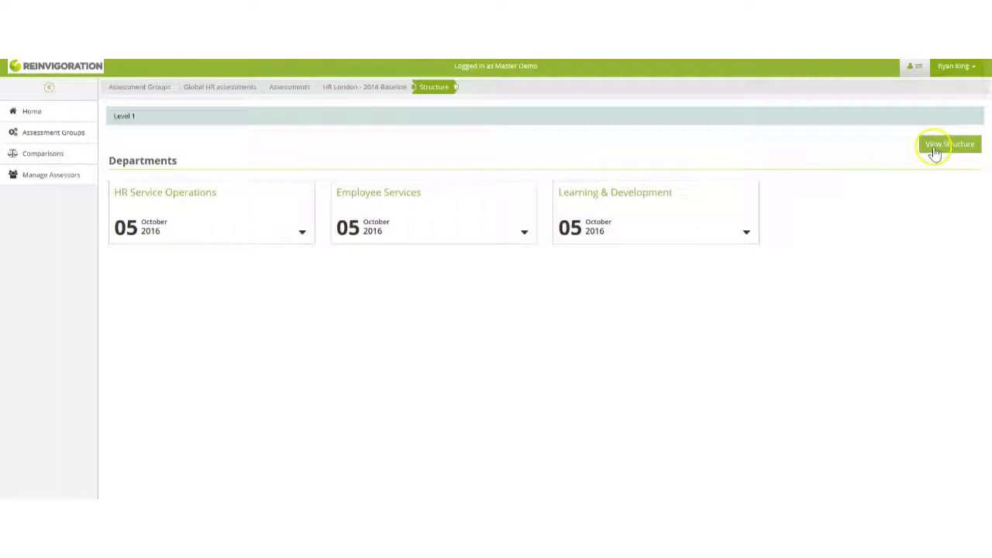
click(932, 147)
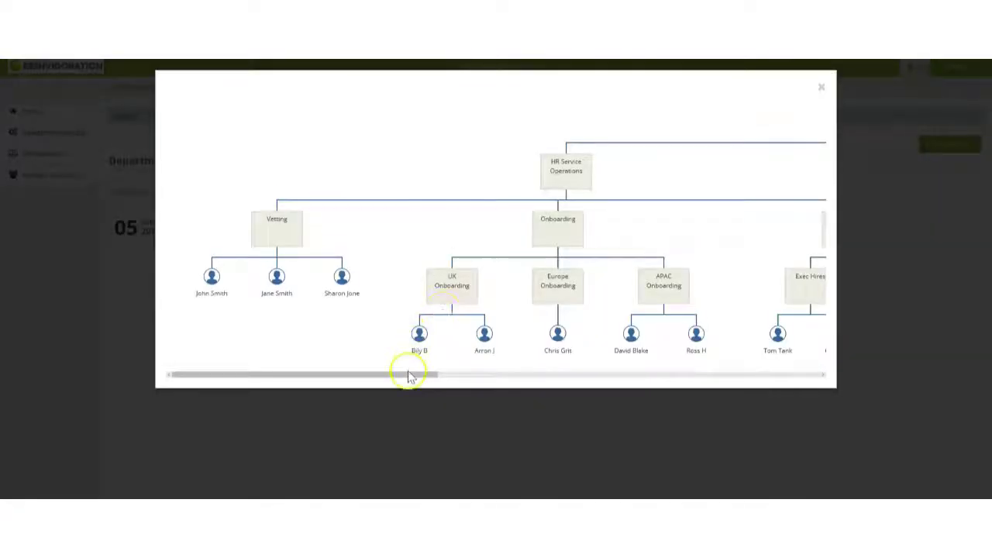
drag(408, 376, 490, 378)
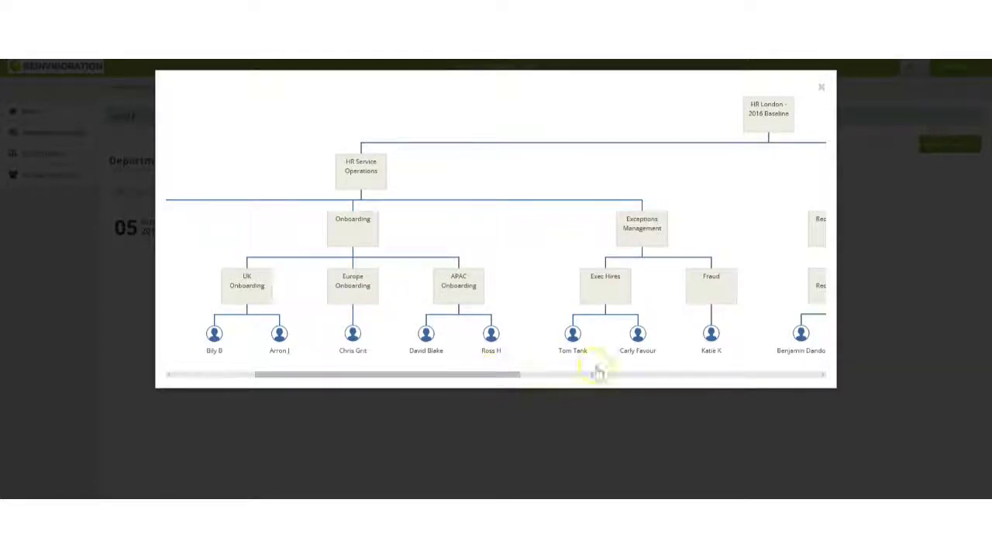
click(630, 376)
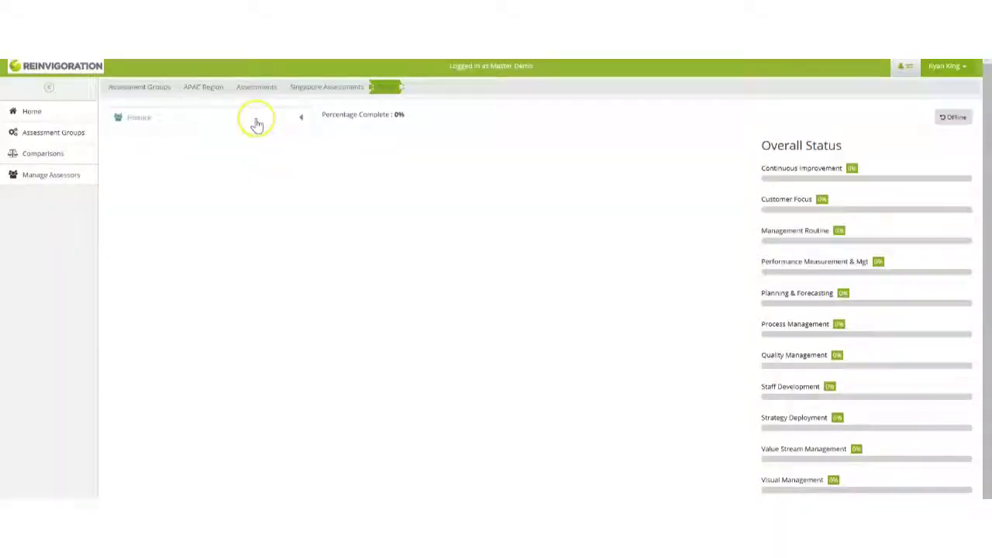
click(257, 120)
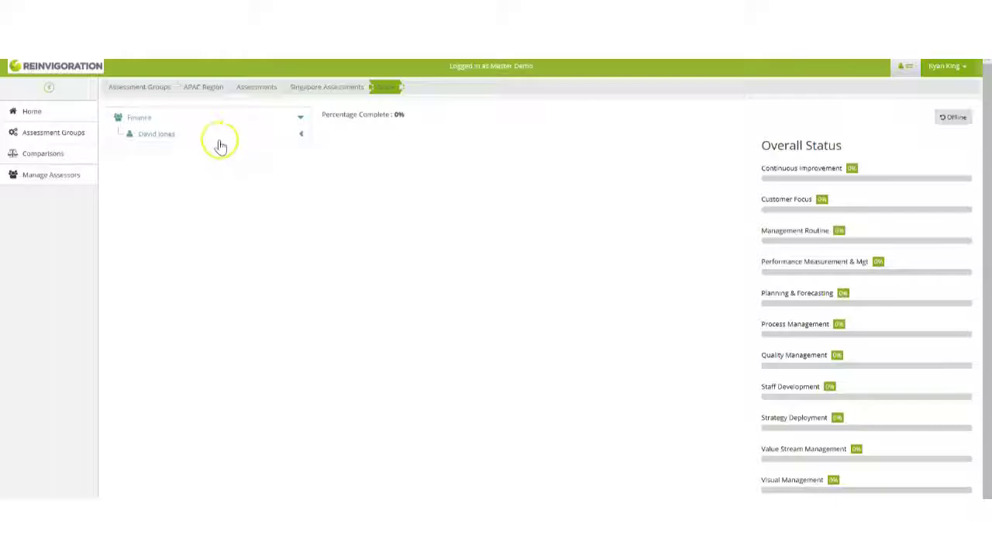
click(220, 140)
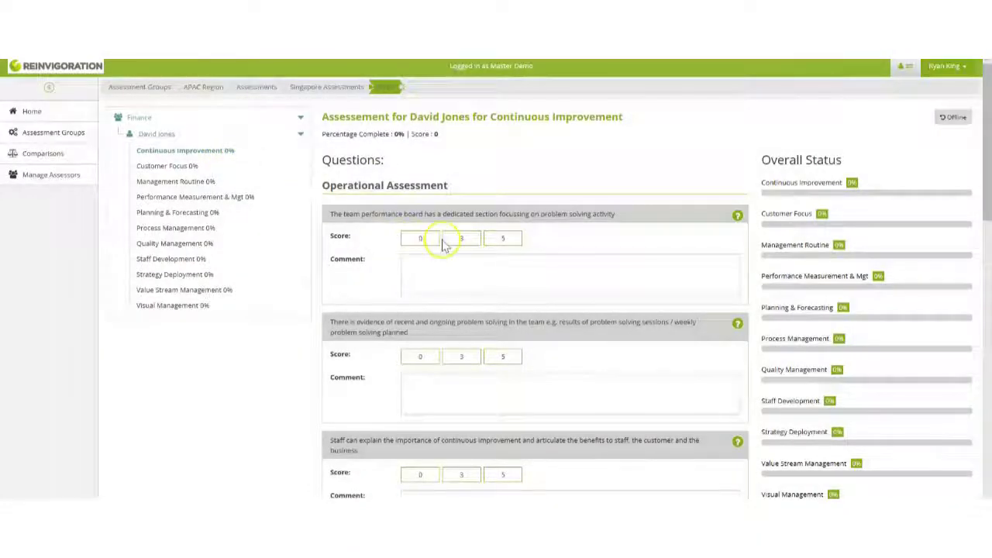
click(461, 241)
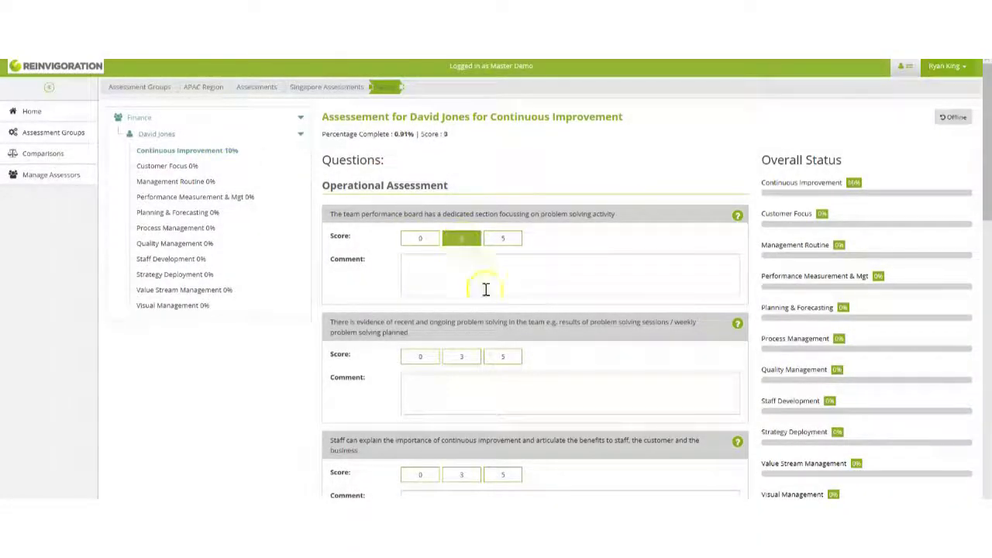
click(507, 360)
click(463, 472)
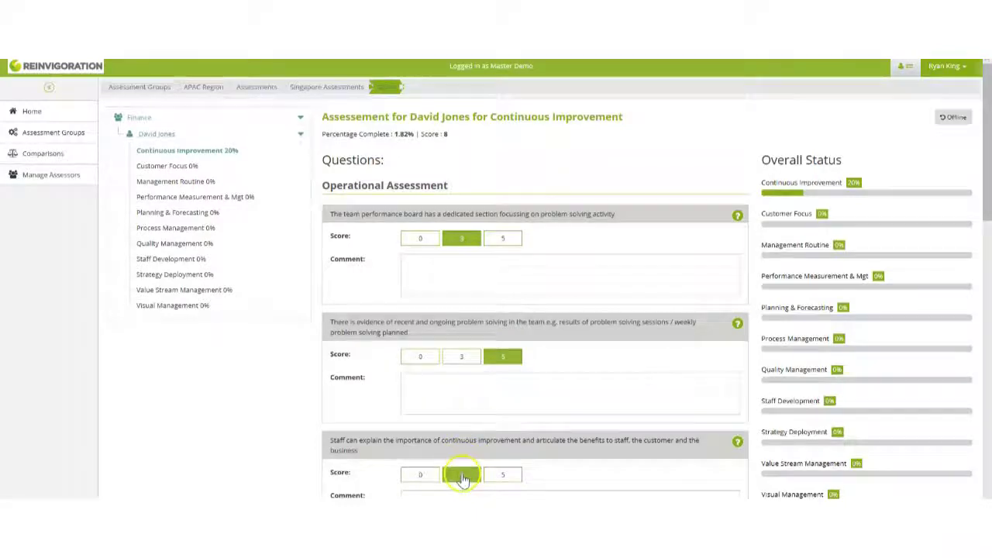
- Score the problem escalation question 3 and comment 'Excellent evidence presented'
scroll(462, 471, down, 4)
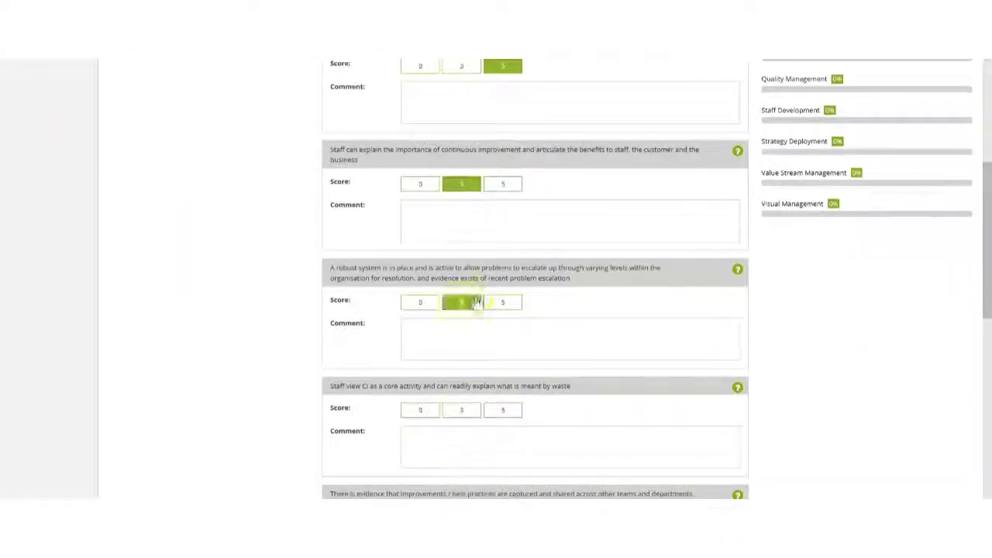
click(461, 301)
click(473, 327)
text(I)
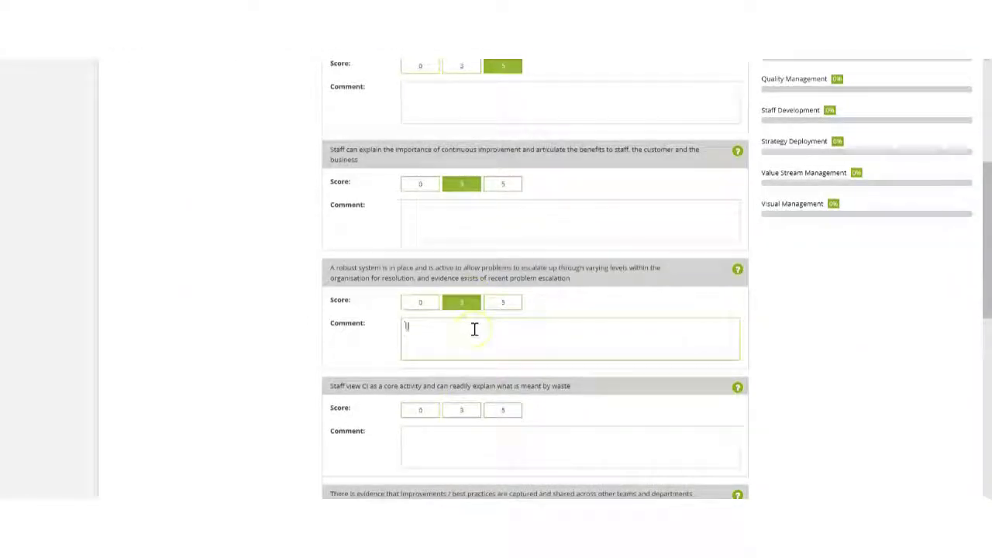
text(t ev)
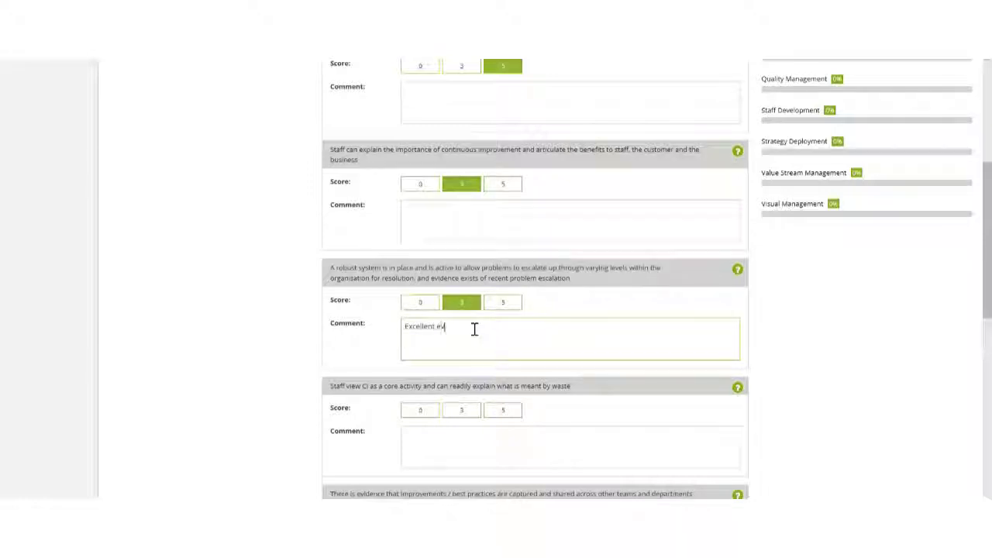
text(esented)
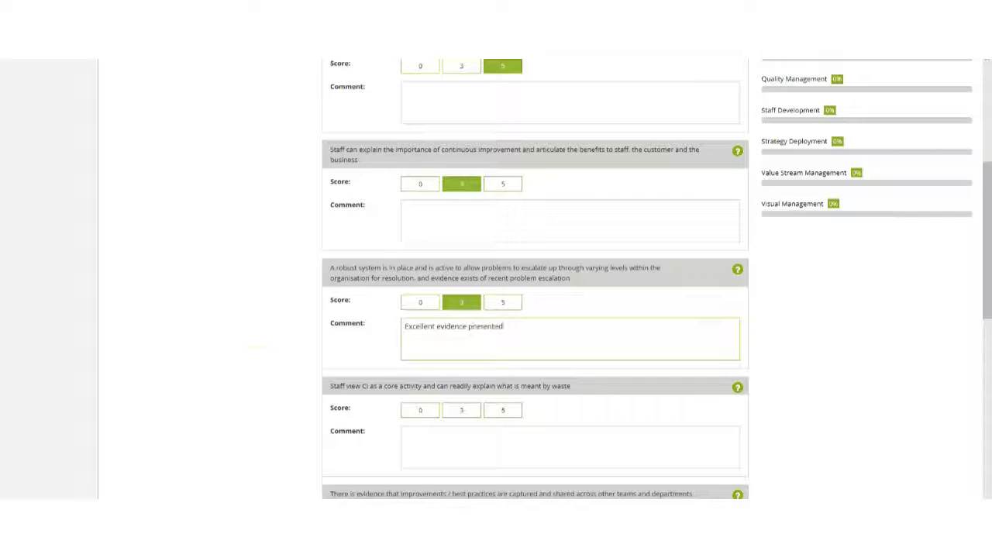
drag(984, 299, 976, 211)
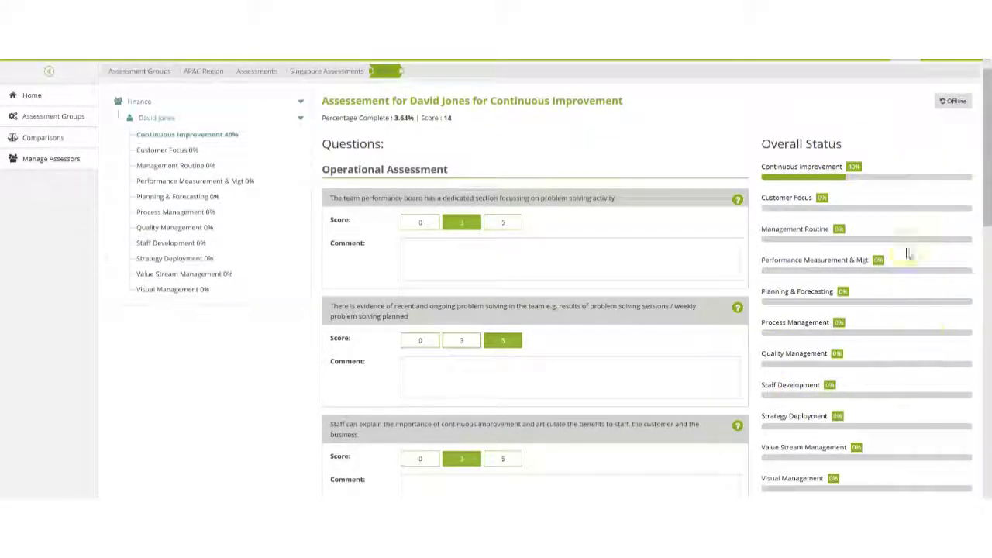
- Open the HR London – 2016 Baseline results and browse the per-category score tables
click(297, 193)
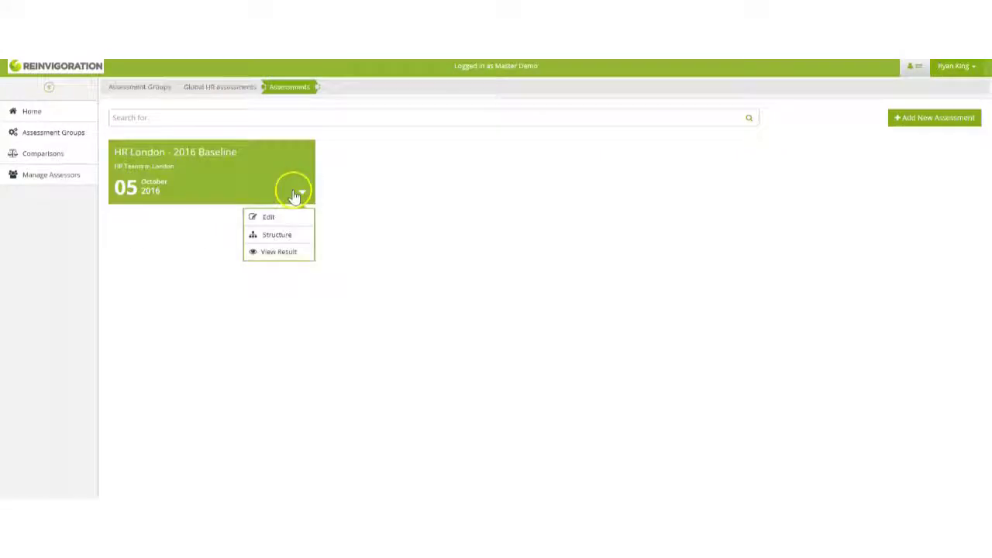
click(280, 253)
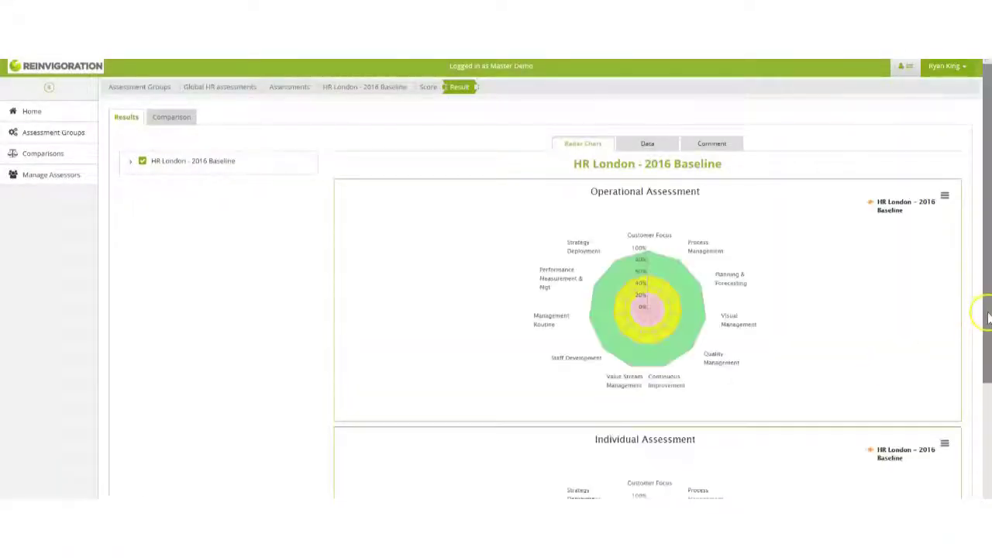
mouse_move(987, 316)
mouse_down()
mouse_move(988, 408)
mouse_move(983, 310)
mouse_up()
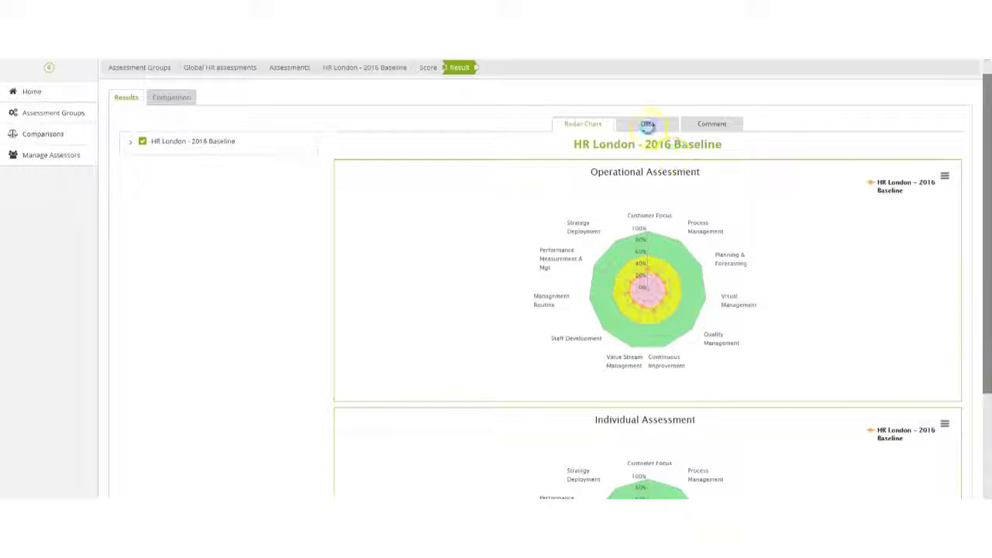
click(647, 125)
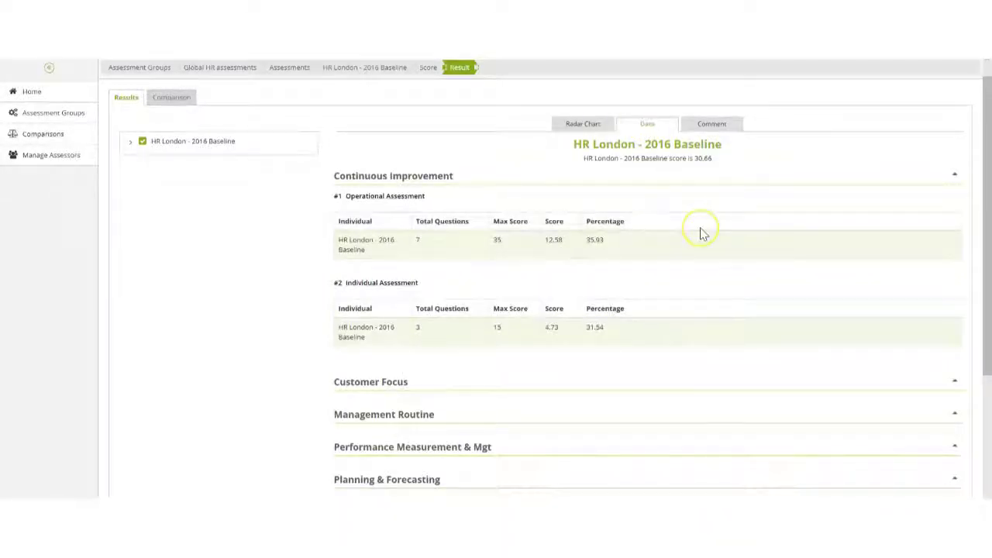
scroll(700, 232, down, 2)
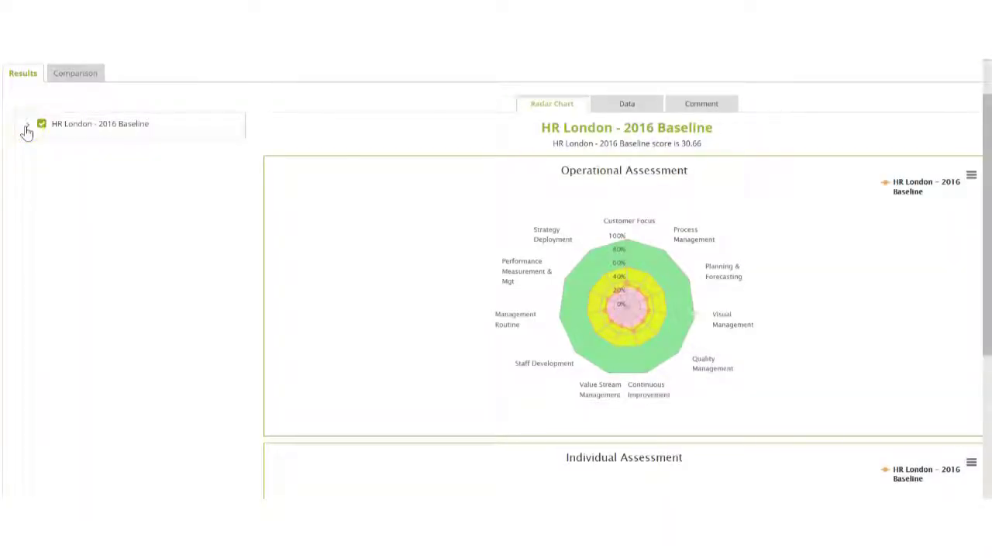
- Chart two Vetting team members, then the HR Service Operations and Employee Services departments
click(27, 126)
click(43, 146)
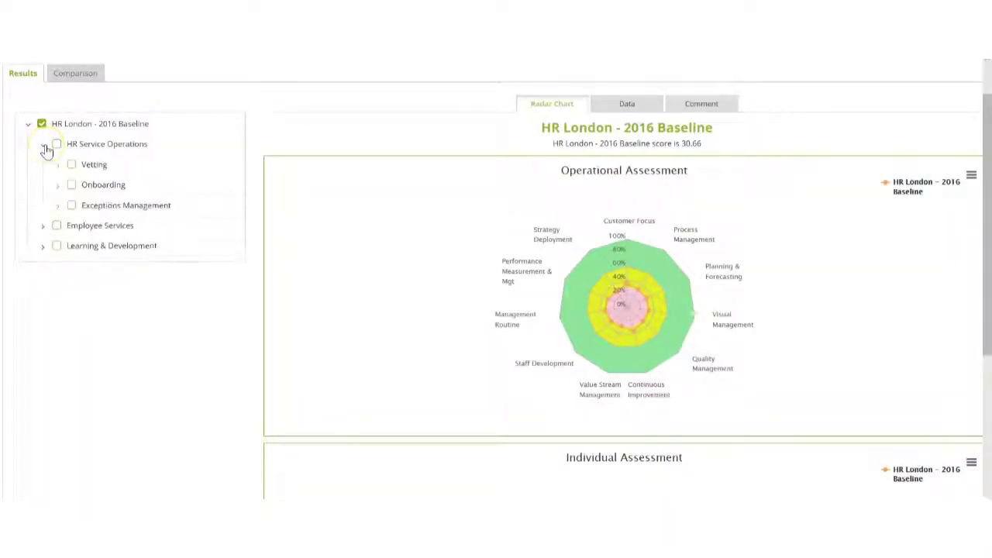
click(58, 167)
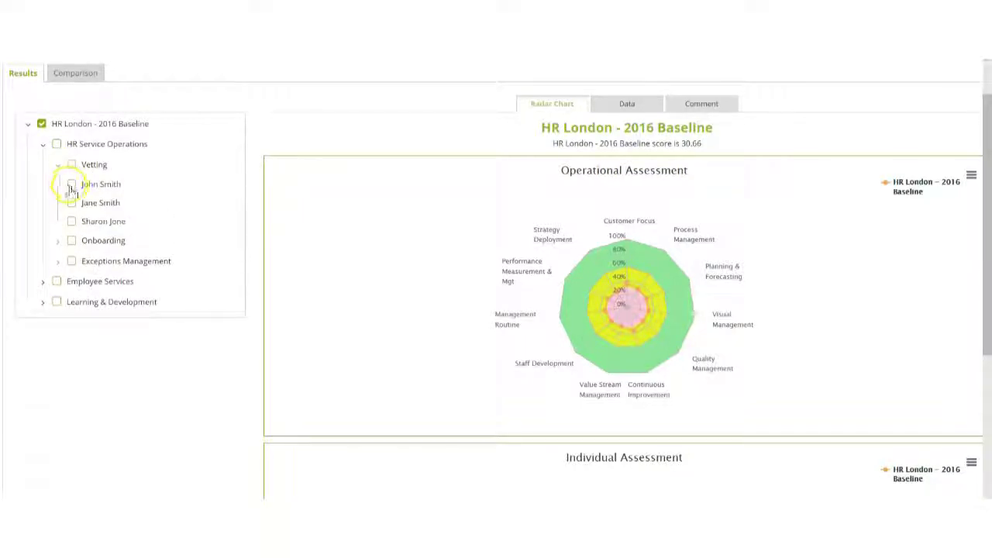
click(71, 186)
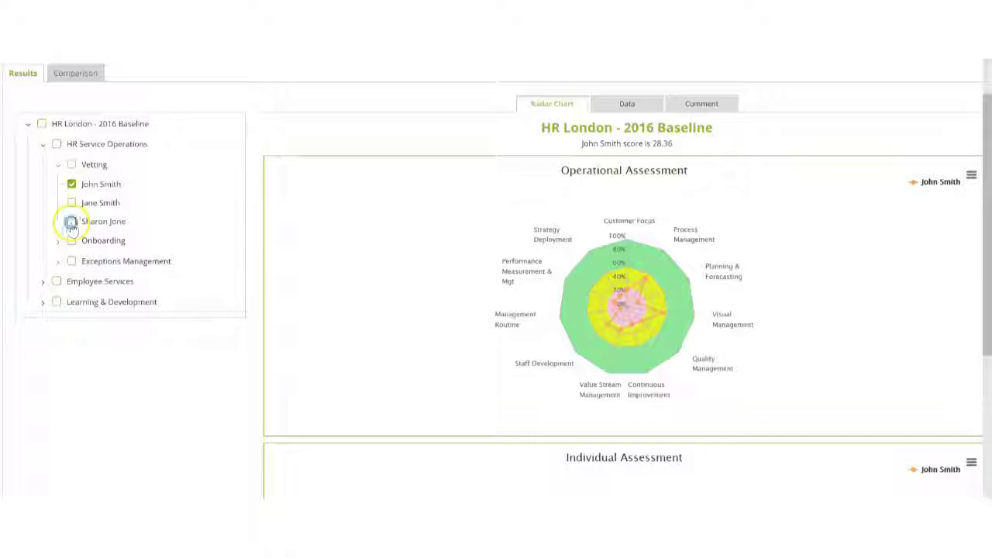
click(70, 223)
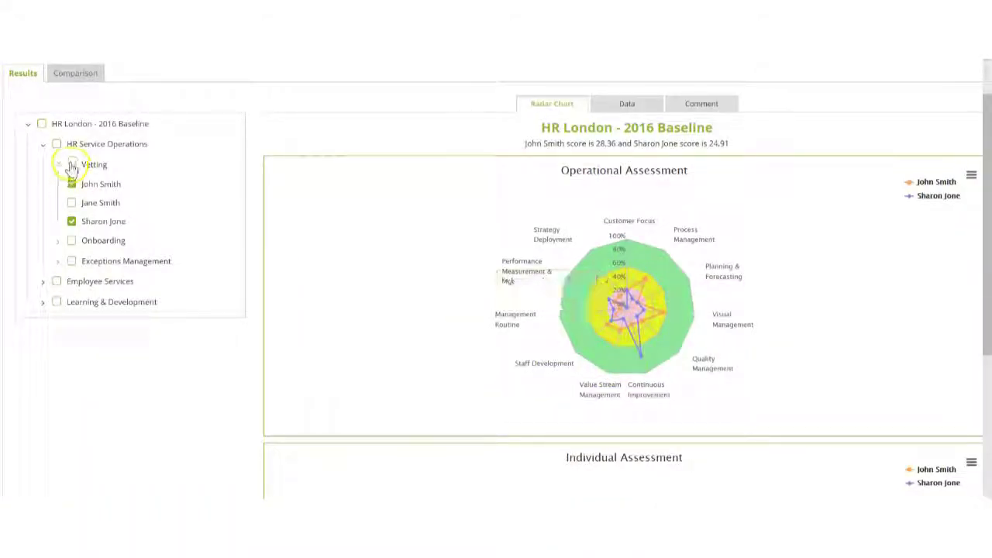
click(57, 145)
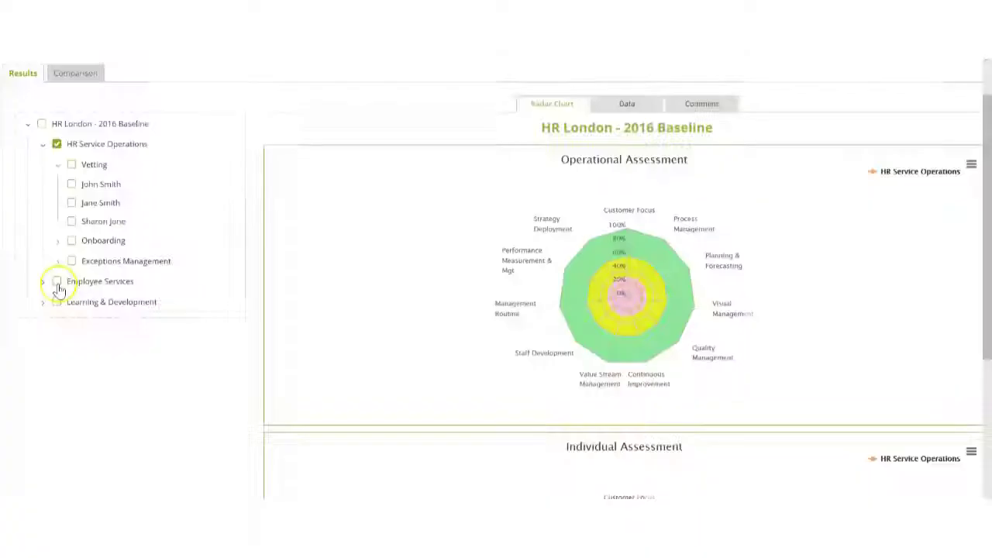
click(57, 282)
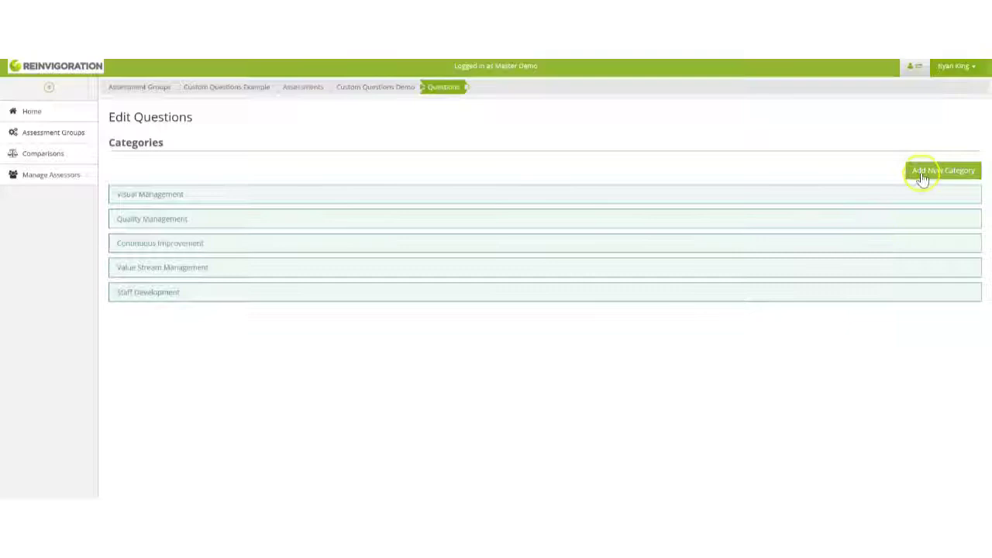
- Add a Culture category with the question 'How embedded is operational excellence within the culture of the team?', allowing comments
click(923, 173)
text(Culture)
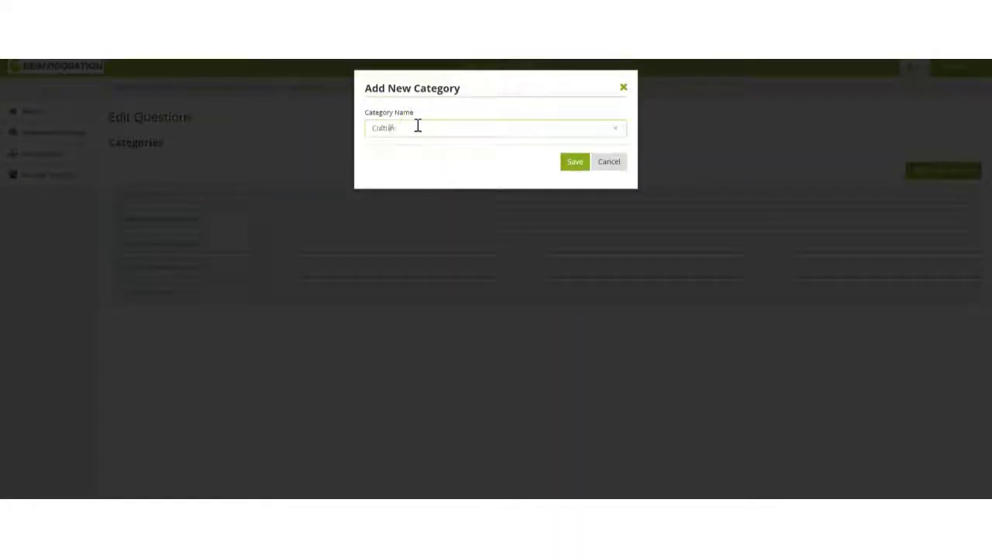
click(573, 162)
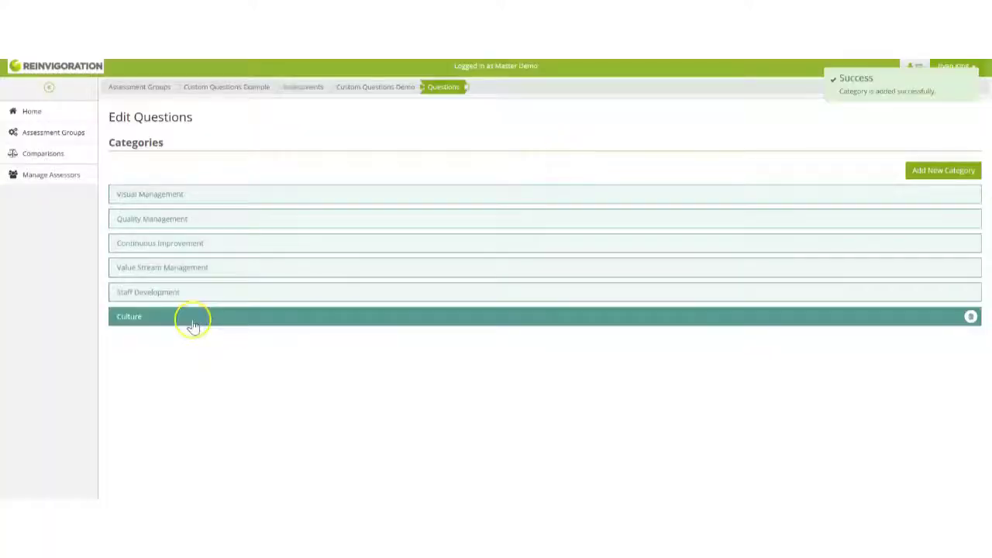
click(193, 319)
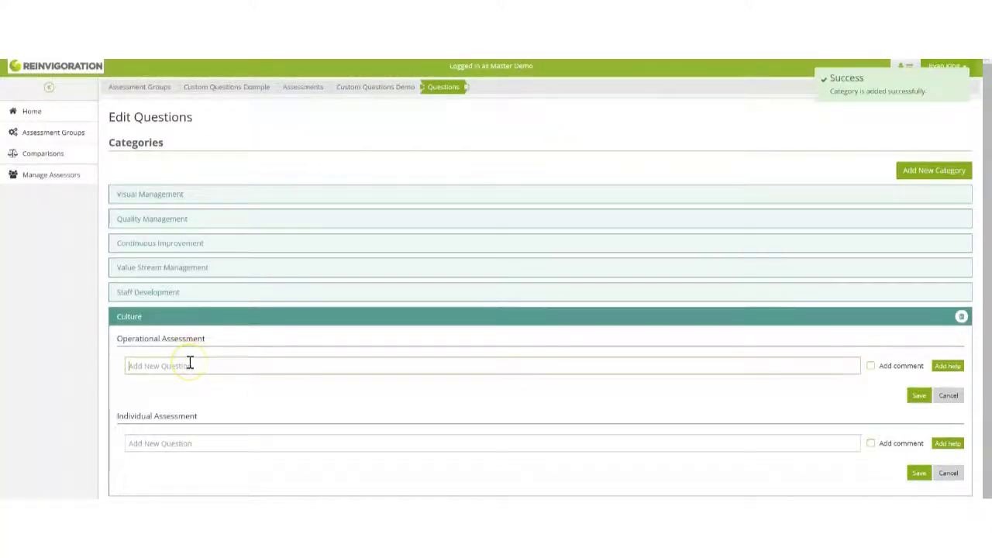
text(How embedded is operational excellence within the culture of the team?)
click(916, 398)
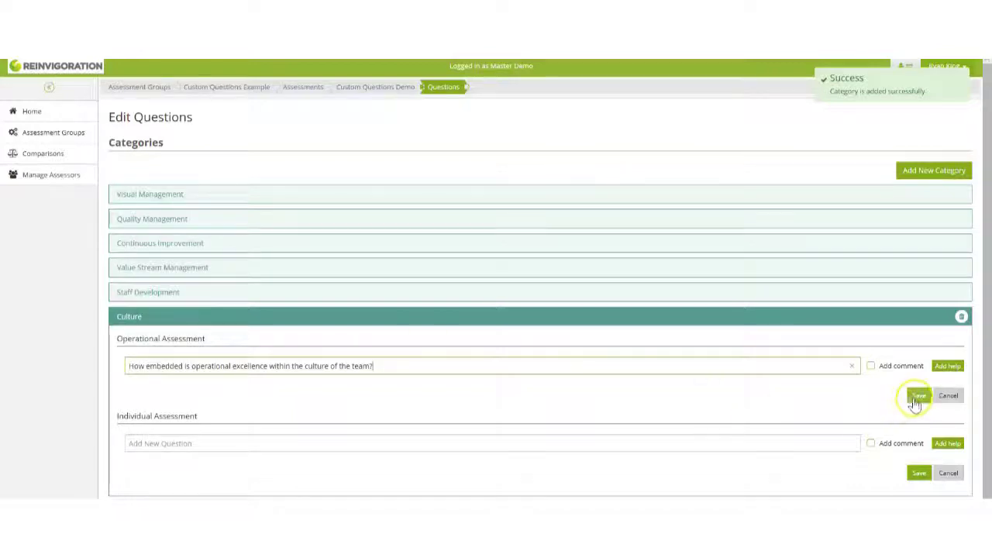
click(870, 365)
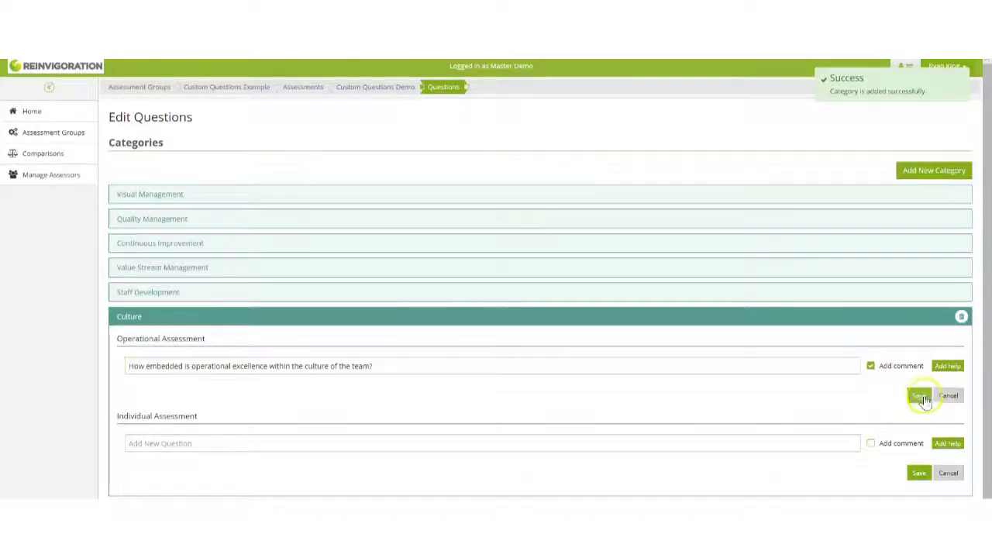
click(919, 397)
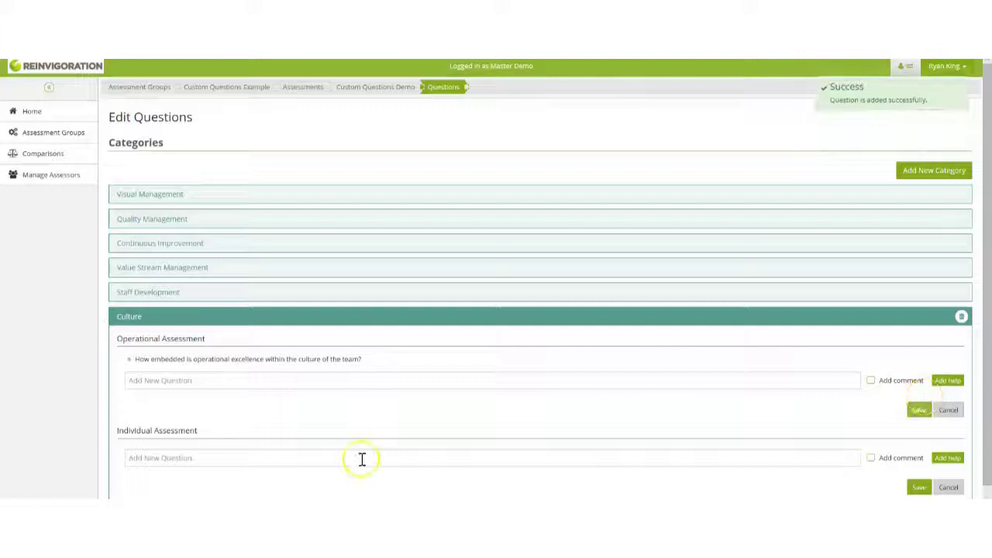
click(55, 176)
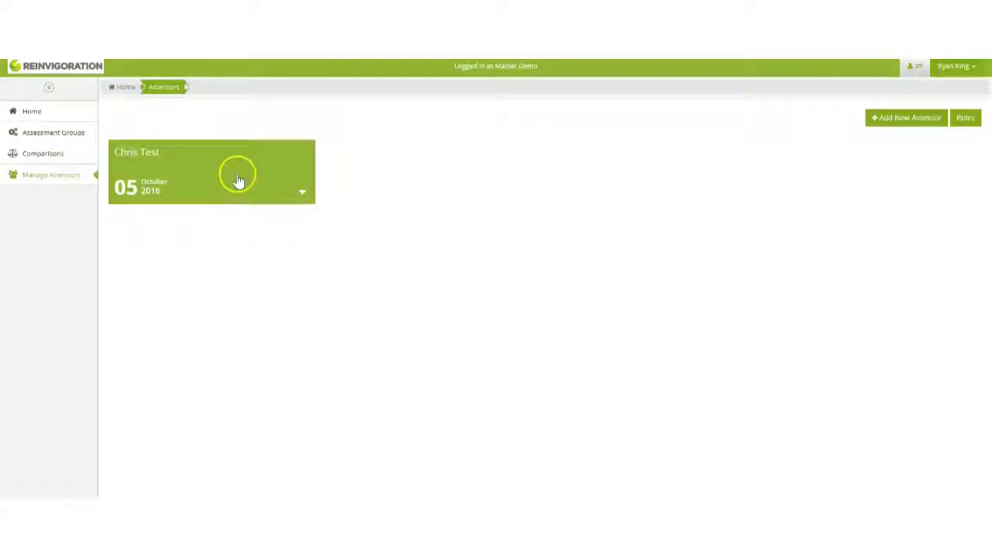
- In the test assessor's edit form, create a role named 'New Role'
click(241, 192)
click(264, 221)
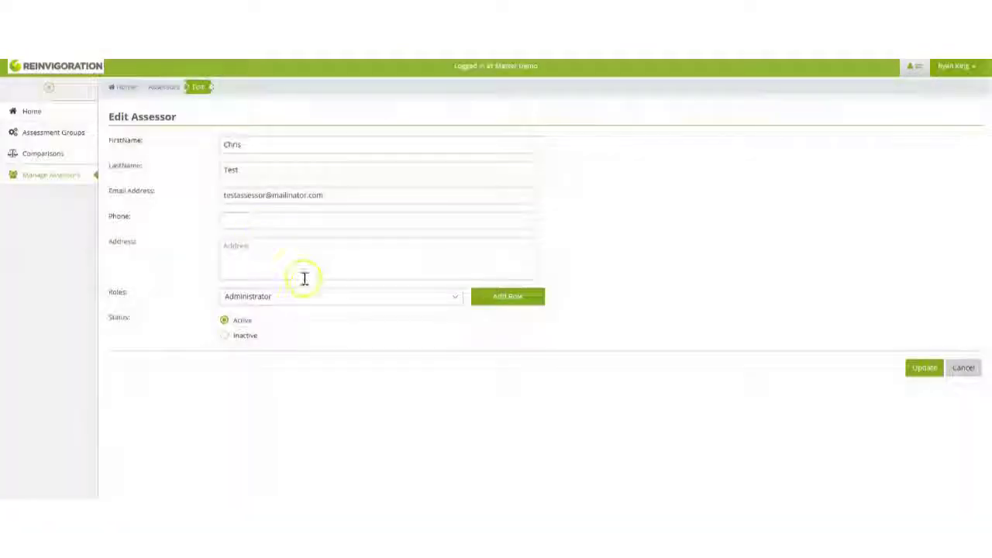
click(318, 301)
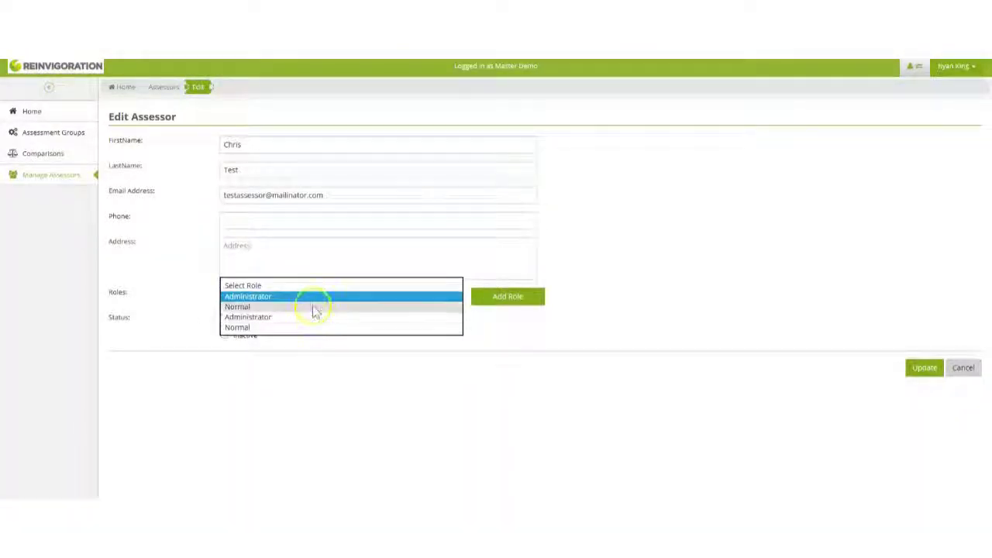
click(504, 344)
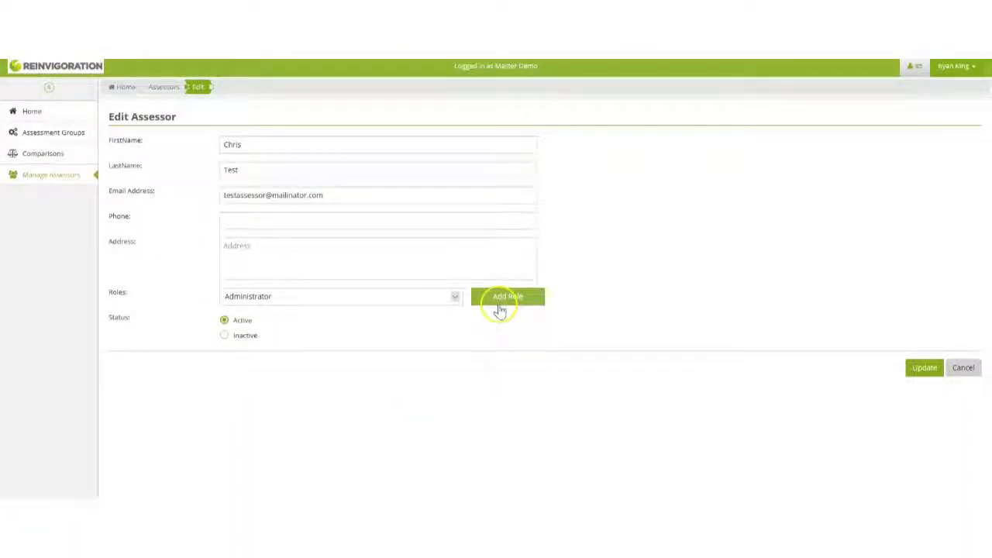
click(500, 309)
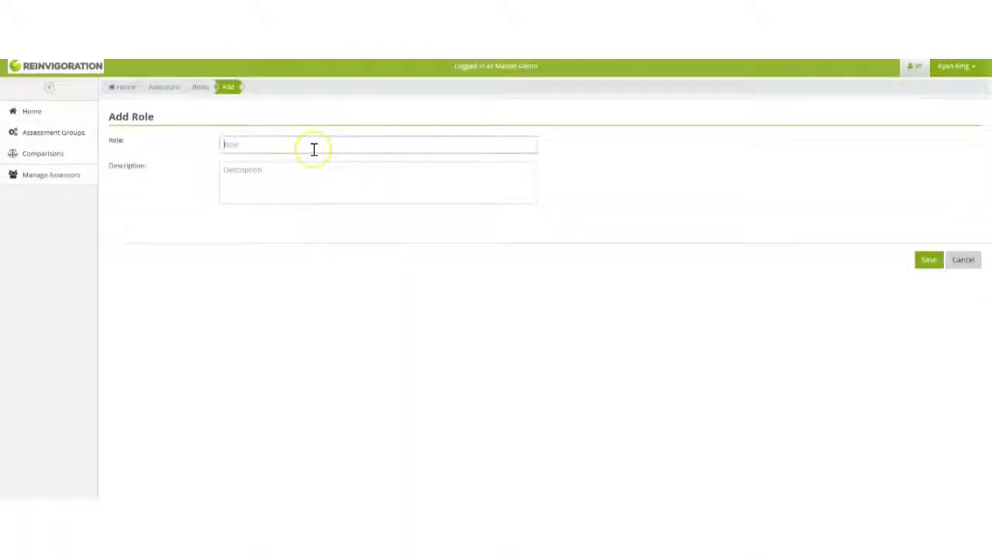
text(New Role)
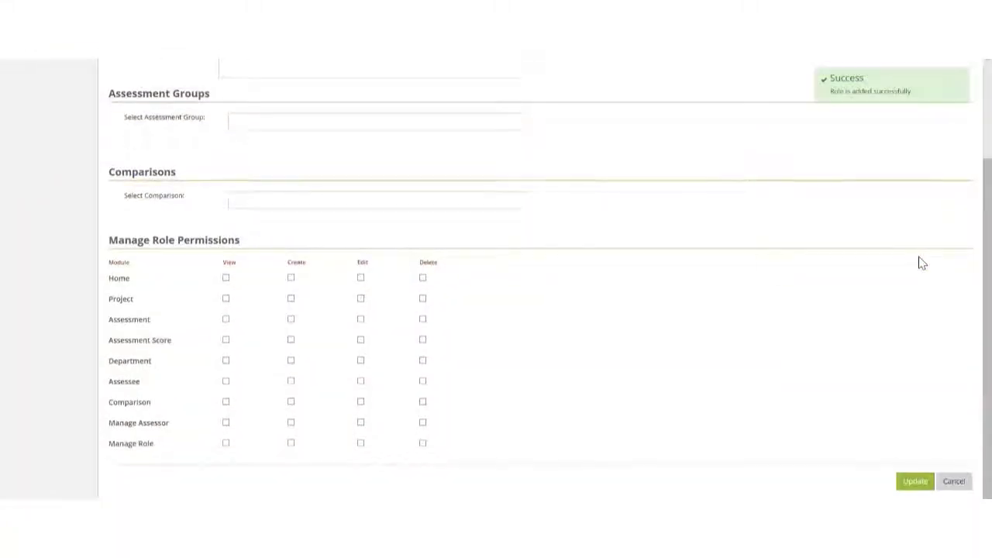
- Give New Role view rights on Home, Assessment and Assessee plus create rights on two modules, and save
click(225, 278)
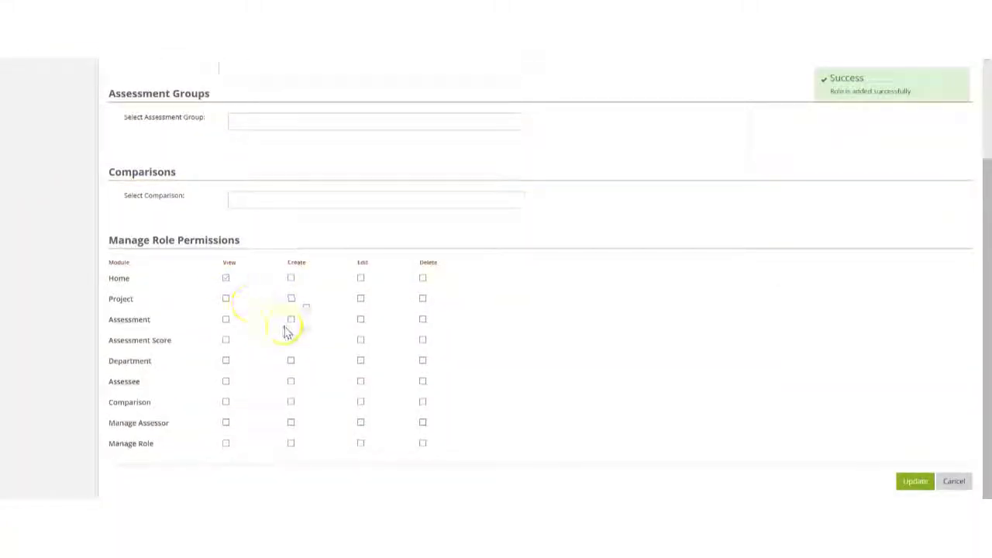
click(291, 318)
click(291, 277)
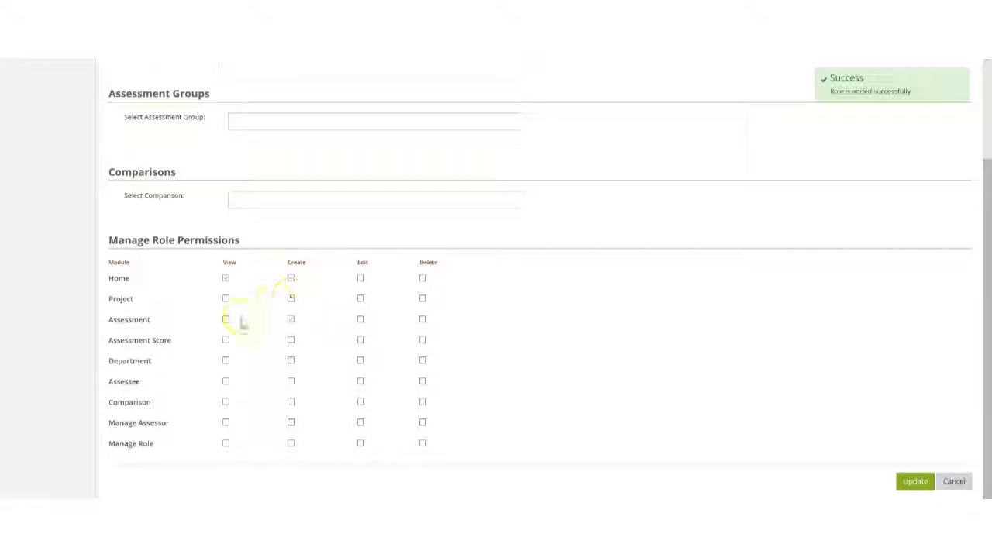
click(225, 319)
click(225, 381)
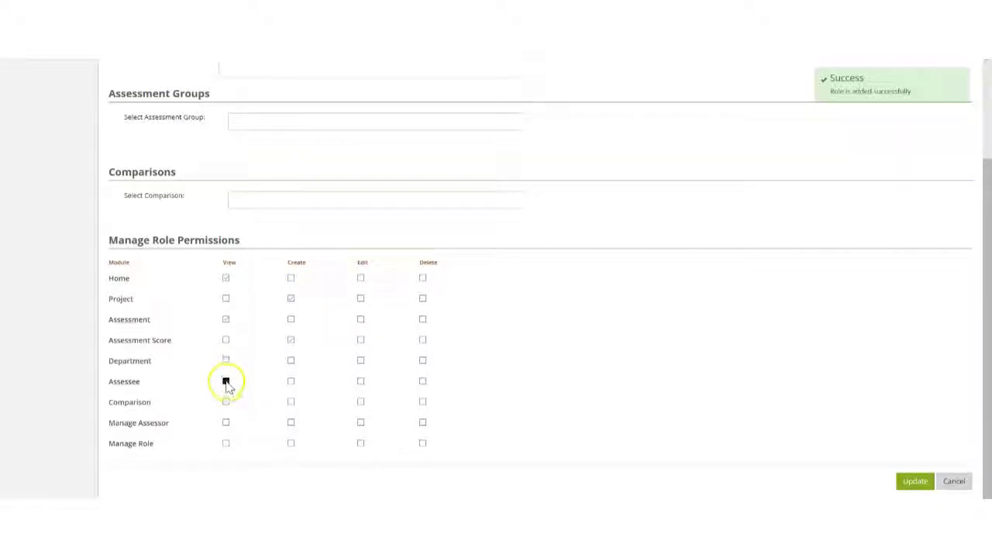
click(914, 480)
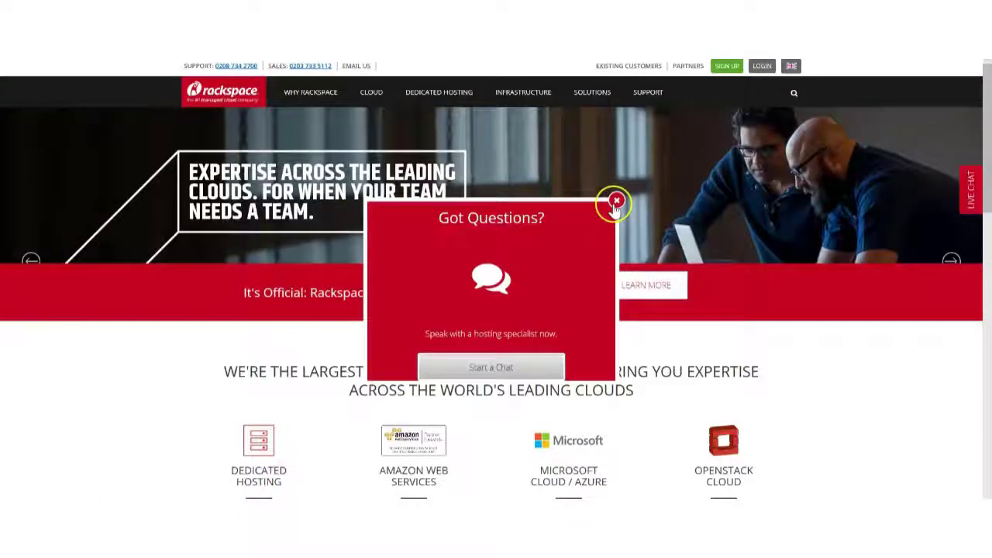
- Dismiss the chat popup and read the Dedicated Server Solutions page down to what every managed server includes
click(615, 202)
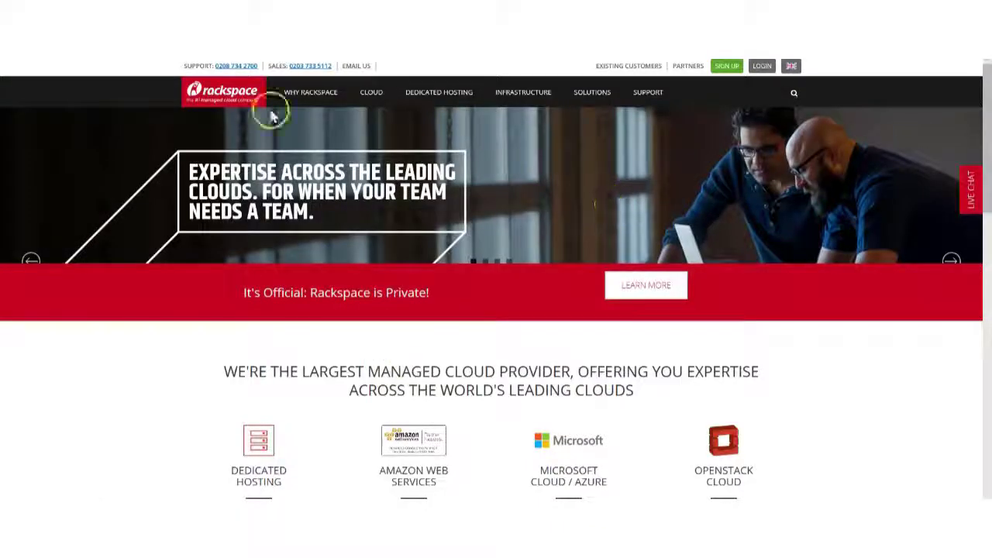
click(434, 94)
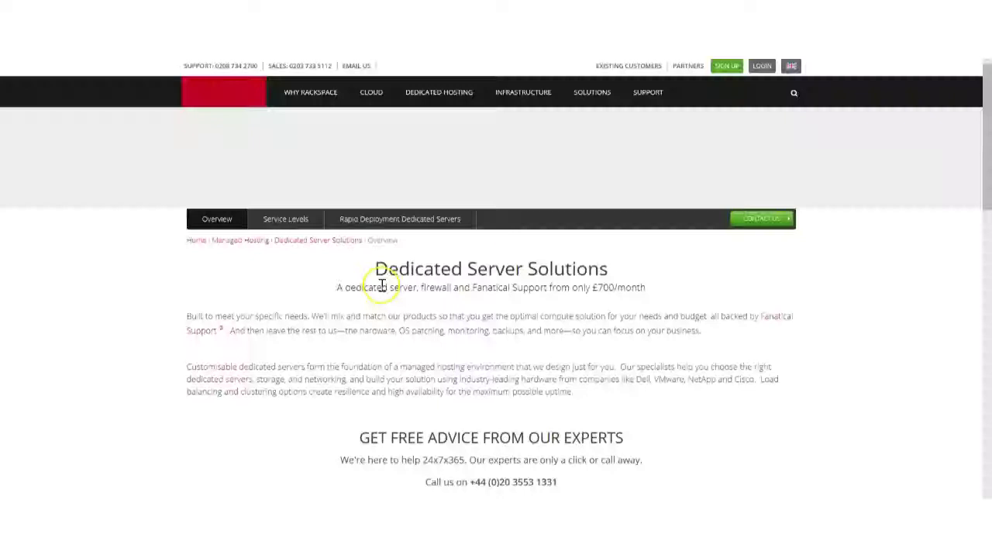
scroll(381, 286, down, 3)
scroll(381, 289, down, 1)
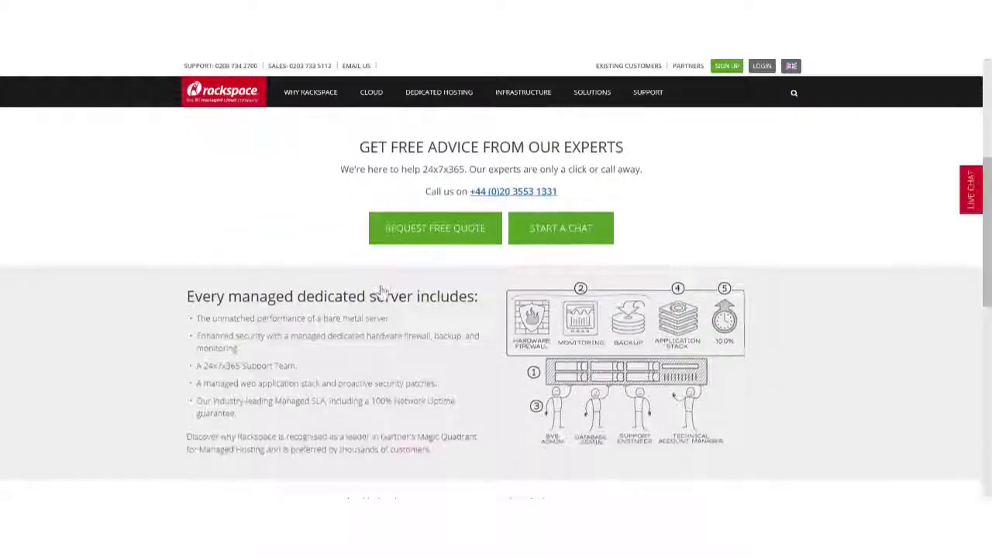
scroll(381, 289, down, 2)
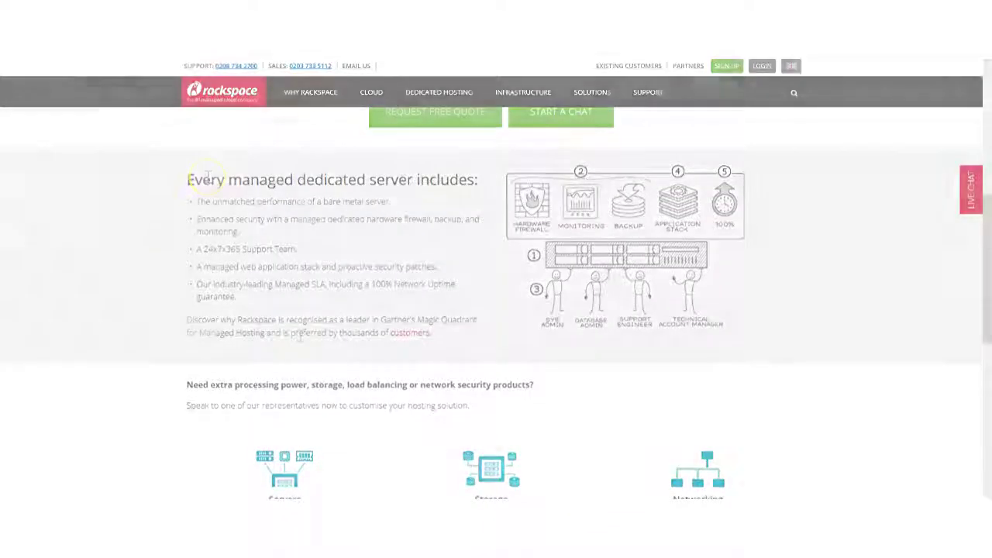